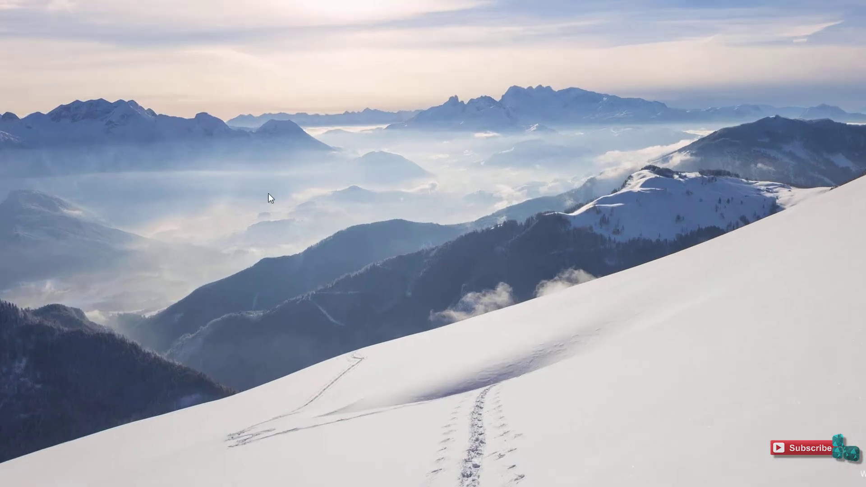
Create a desktop shortcut to %windir%\system32\shutdown.exe -s -t 0 and select it.
right_click(285, 220)
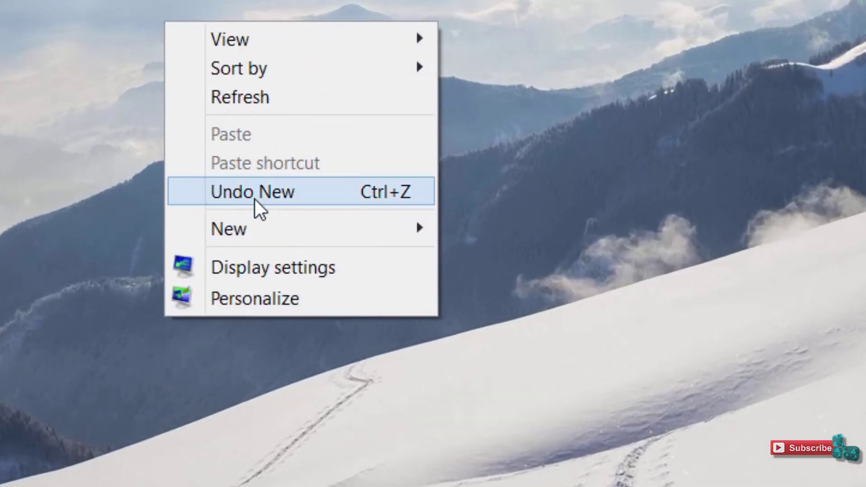
mouse_move(298, 228)
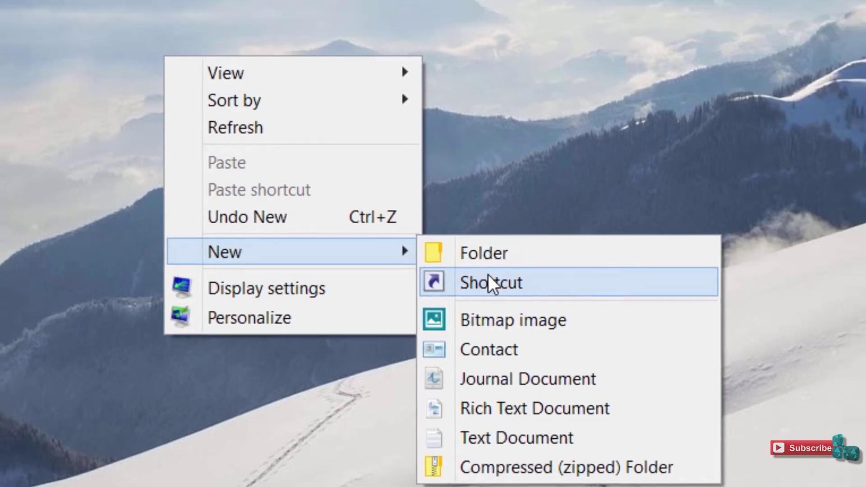
click(504, 262)
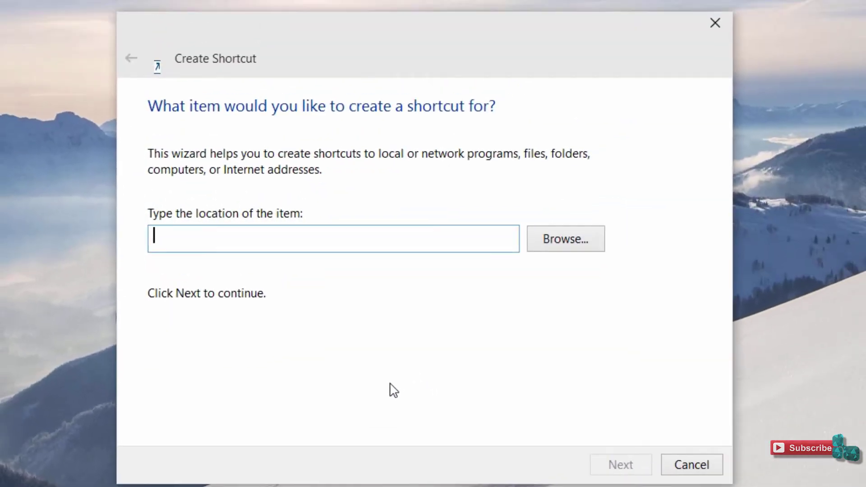
text(%windir%\system32\shutdown.exe -s -t 0)
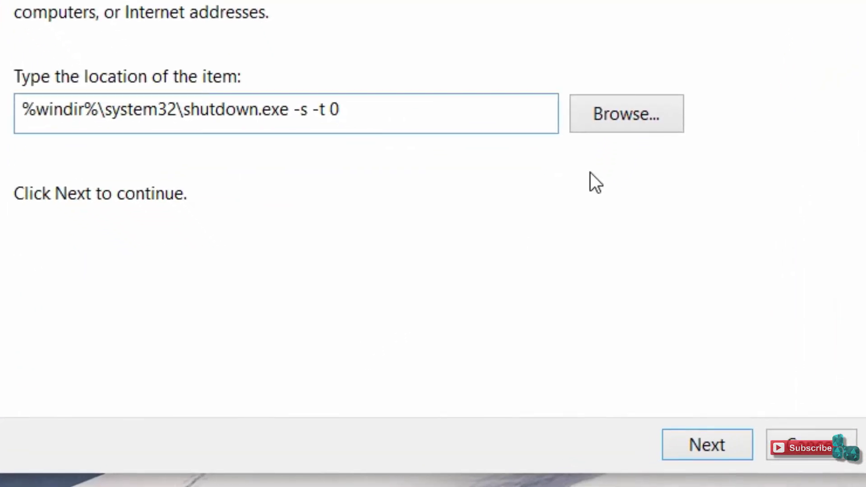
click(683, 444)
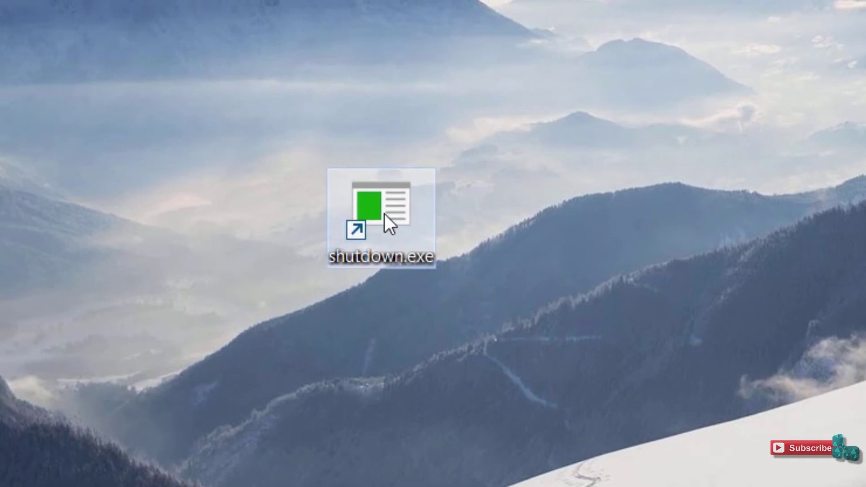
click(385, 215)
Select the shutdown.exe shortcut and open Local Disk (C:) from This PC in File Explorer.
click(483, 214)
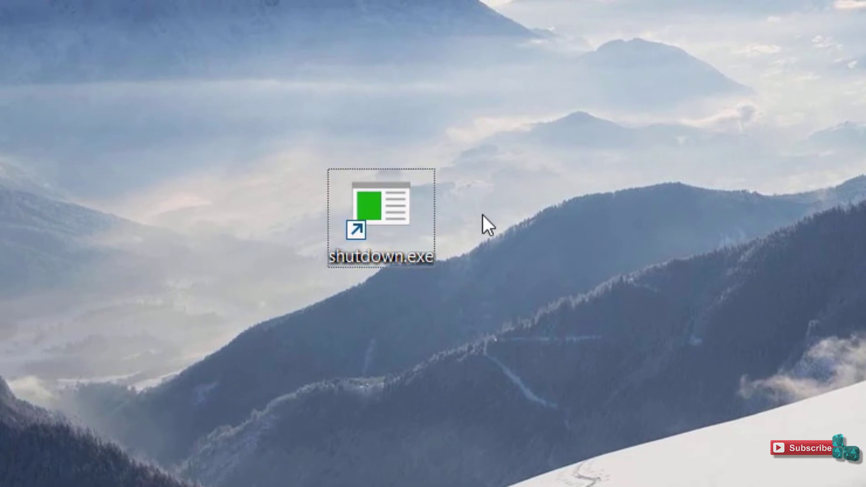
click(375, 196)
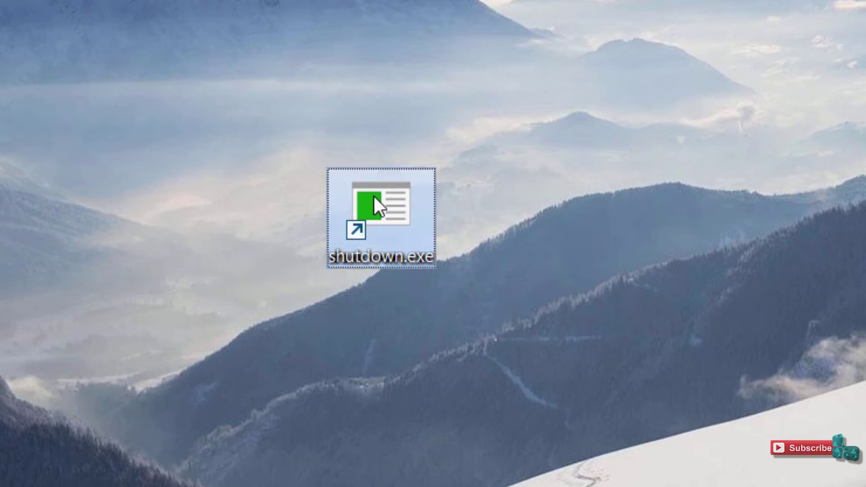
double_click(375, 197)
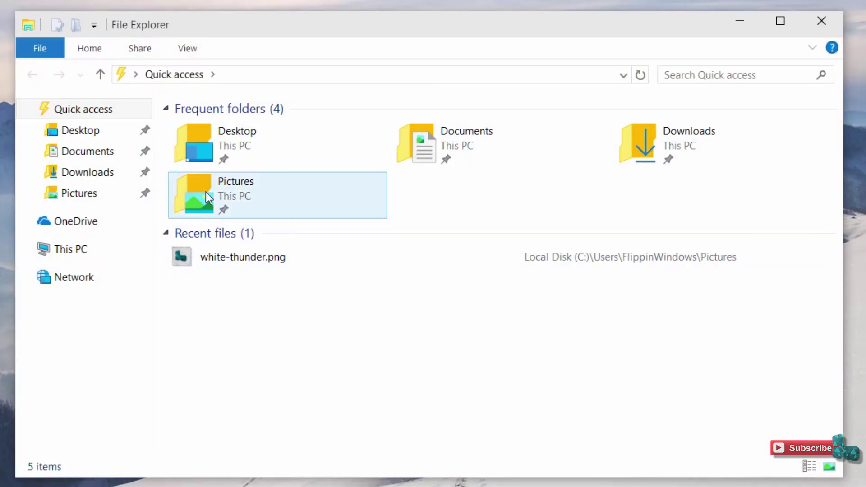
click(62, 251)
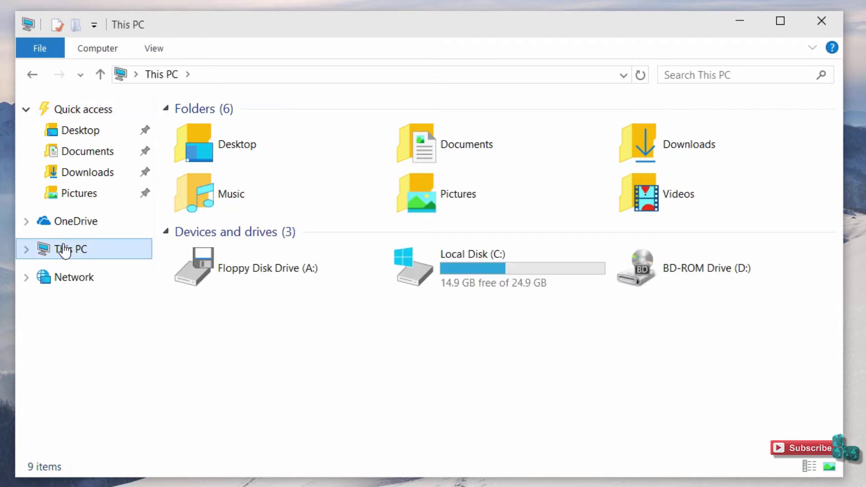
double_click(469, 267)
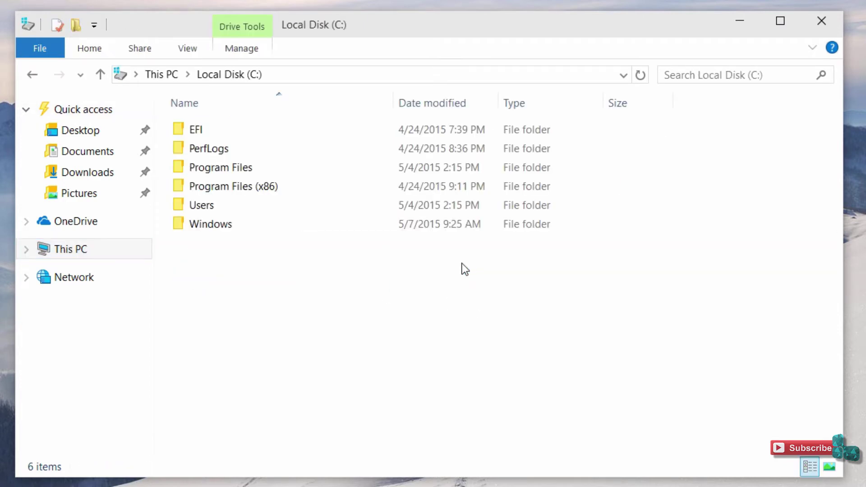
Paste the shortcut into the C:\ root, granting administrator permission.
right_click(196, 277)
click(252, 359)
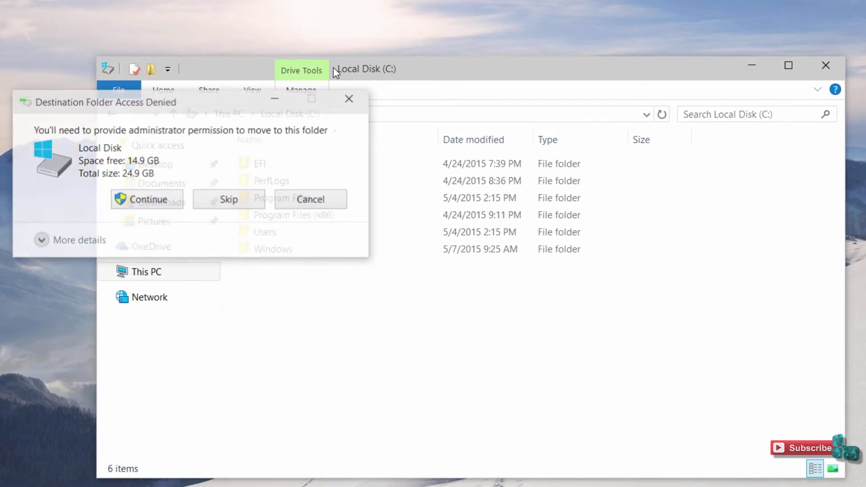
click(158, 203)
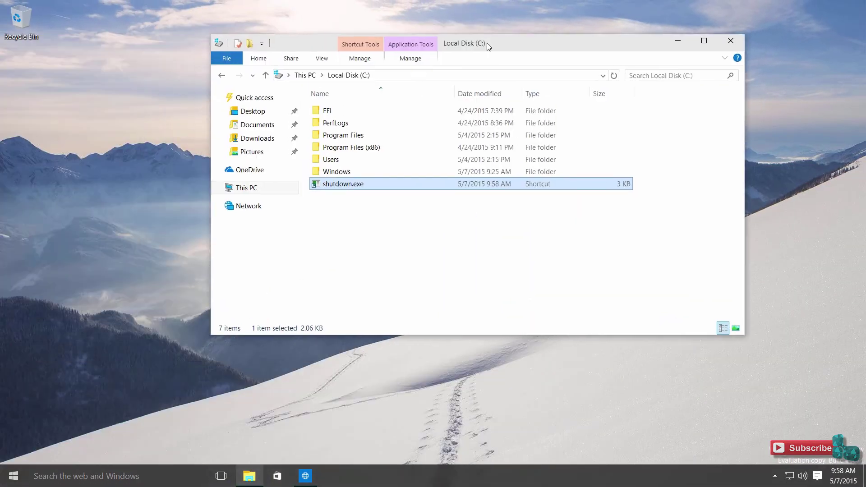
drag(487, 43, 381, 47)
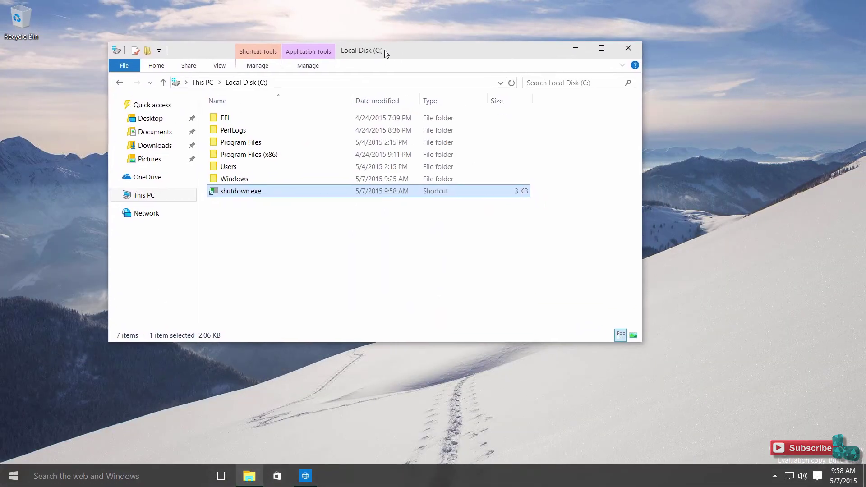
Pin shutdown.exe from C:\ to the taskbar, then unpin it again.
right_click(239, 191)
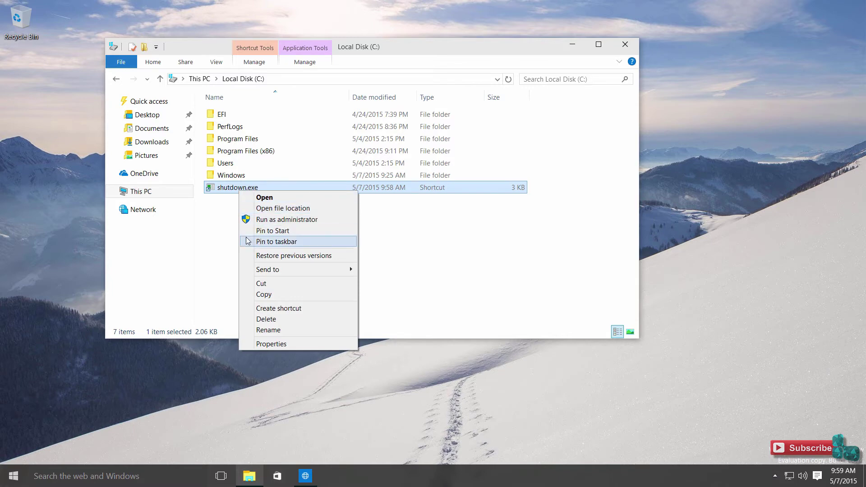
click(249, 242)
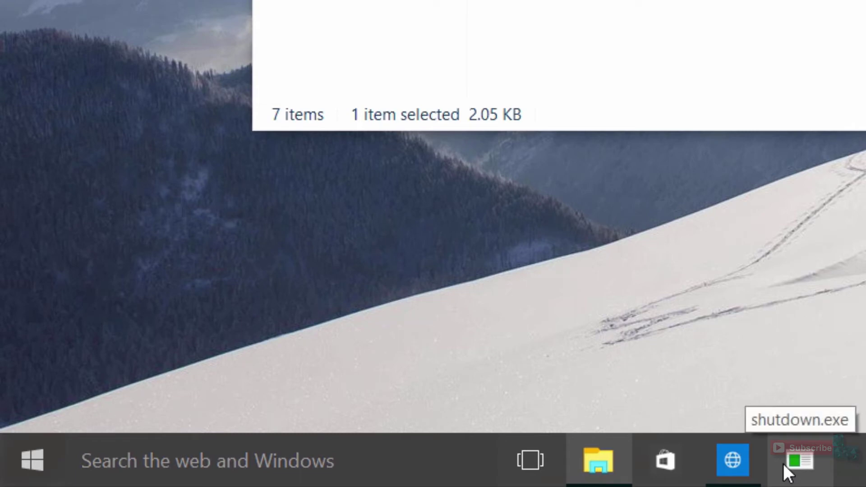
right_click(783, 464)
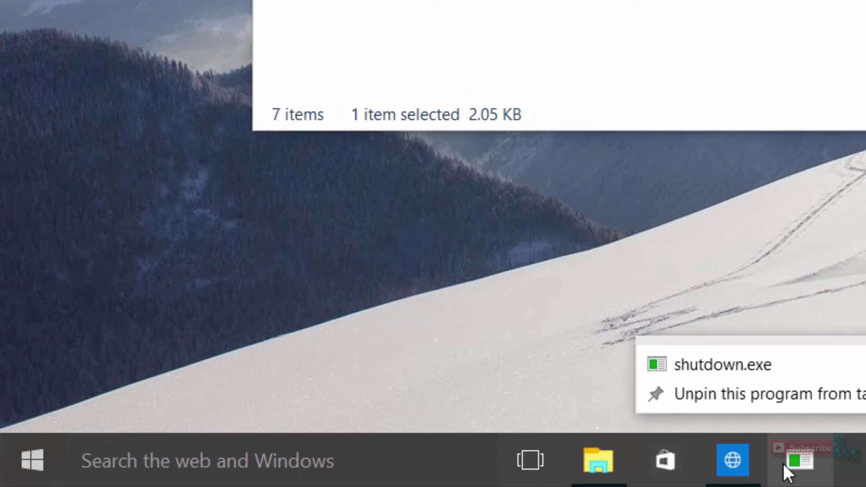
click(770, 395)
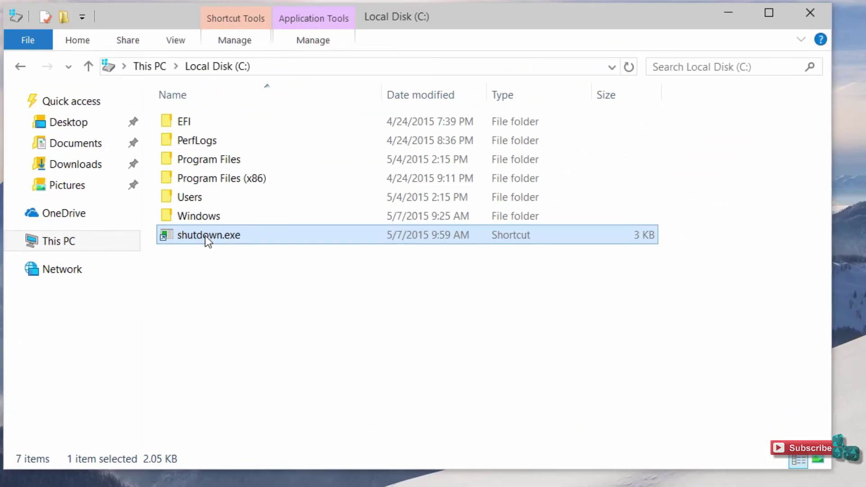
Set the shutdown.exe shortcut's icon to default.ico from Pictures in its Properties.
right_click(205, 236)
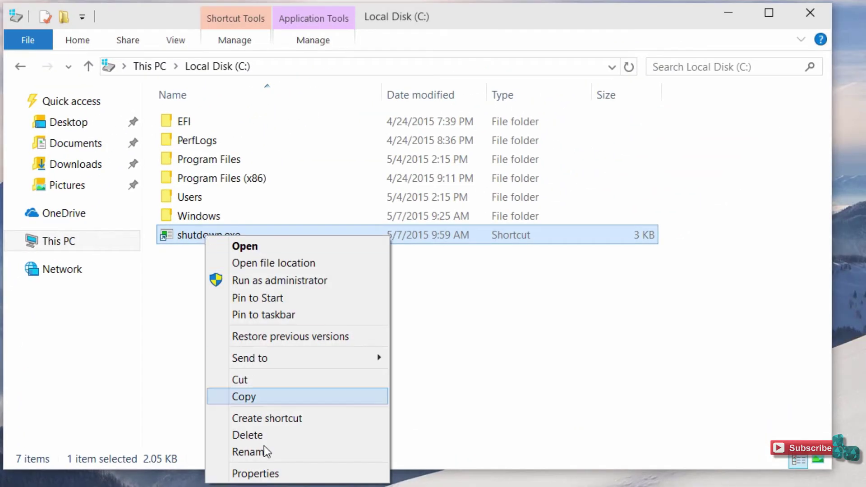
click(263, 474)
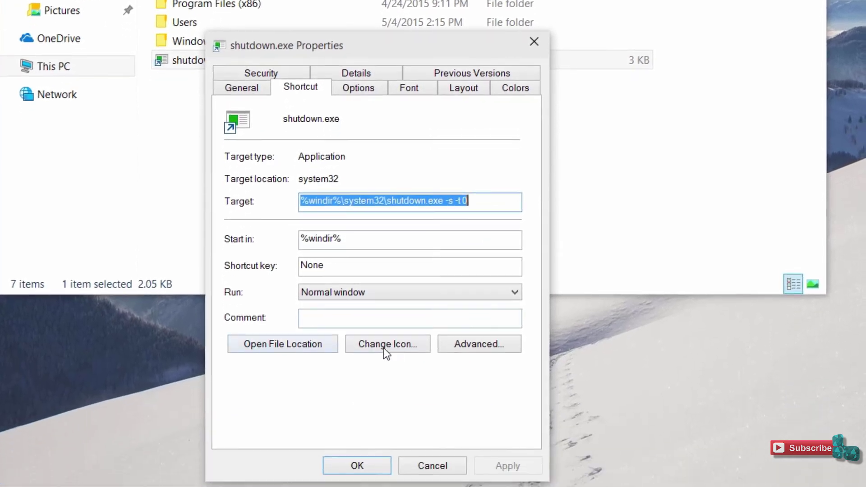
click(384, 329)
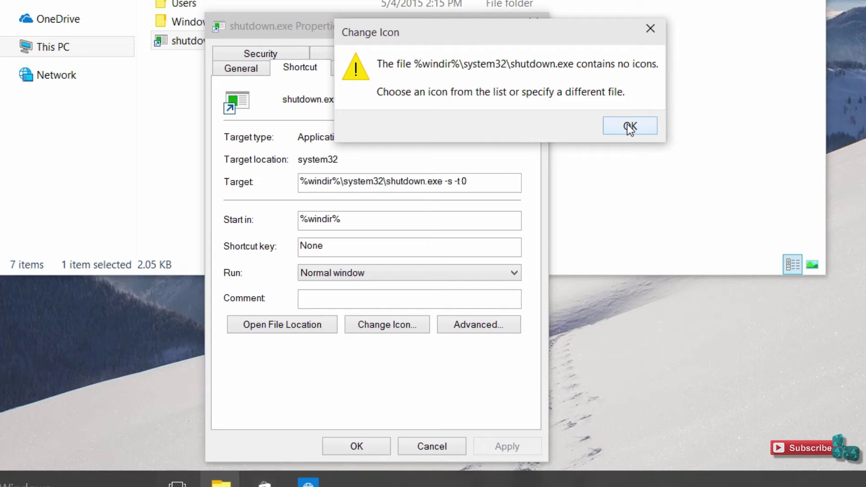
click(630, 128)
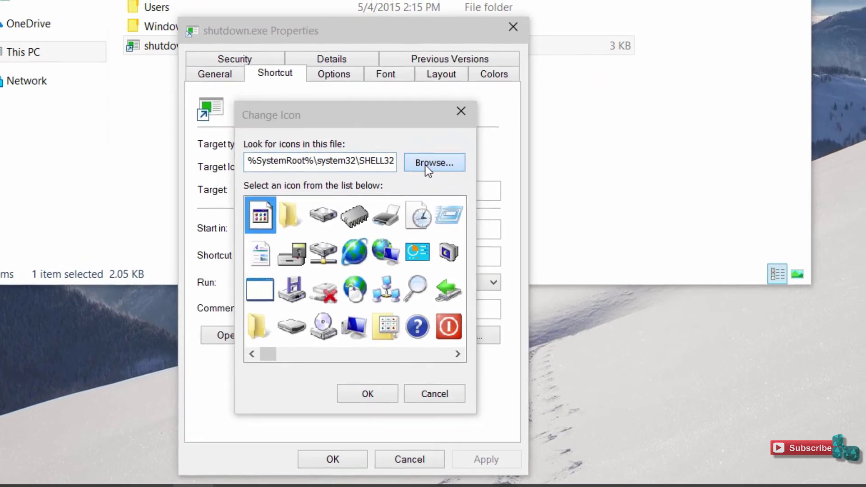
click(426, 165)
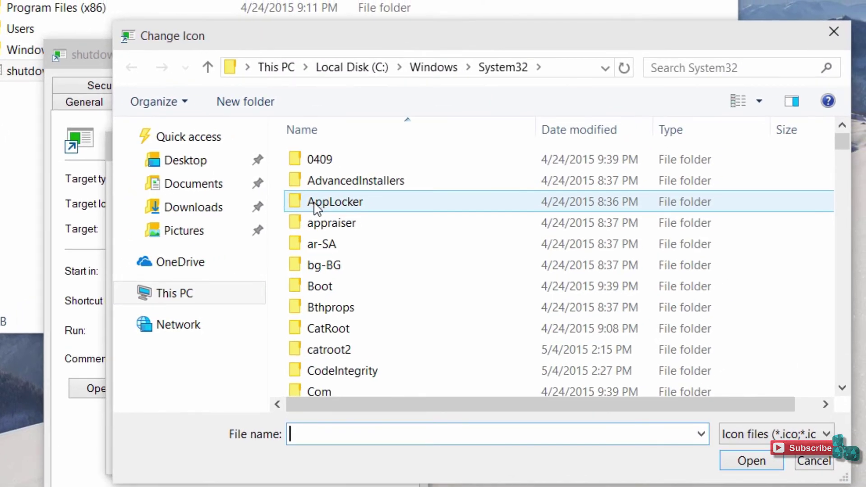
click(194, 231)
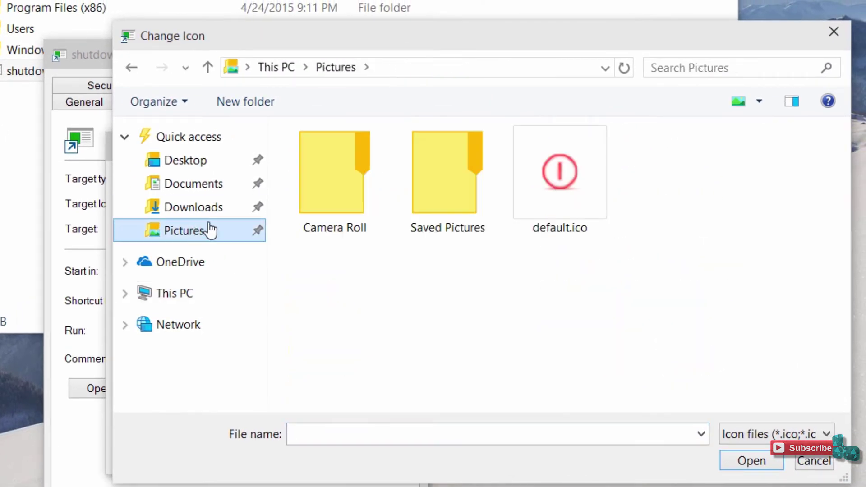
right_click(540, 173)
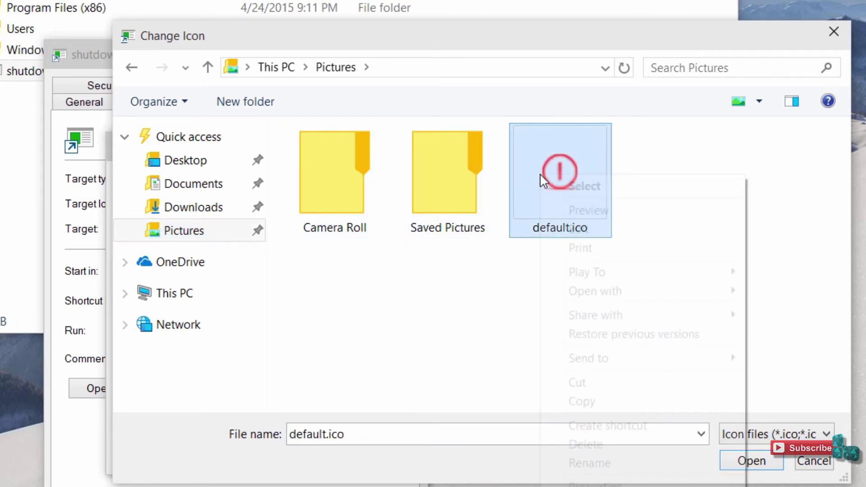
click(562, 185)
click(257, 461)
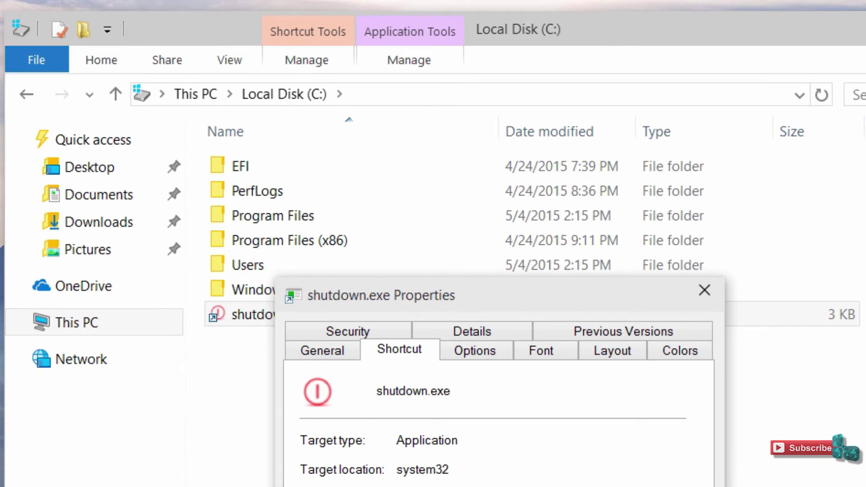
key(Return)
click(232, 312)
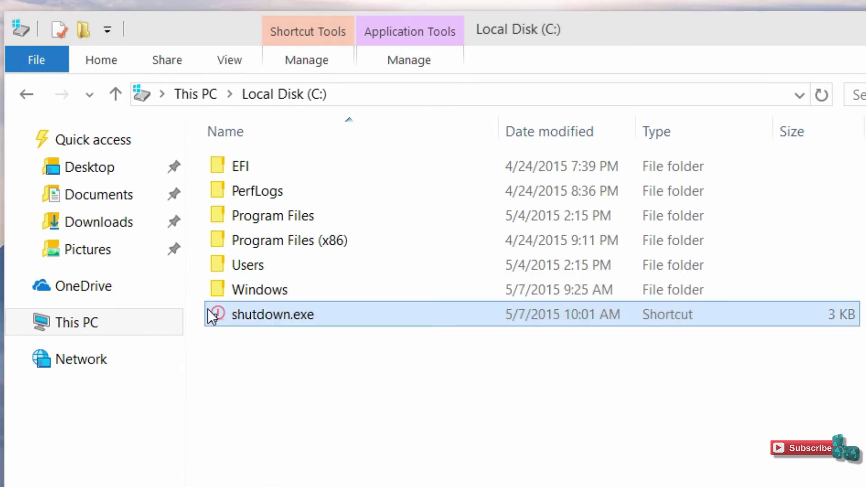
Pin shutdown.exe to the taskbar and move its power icon to the second slot.
click(220, 318)
right_click(219, 317)
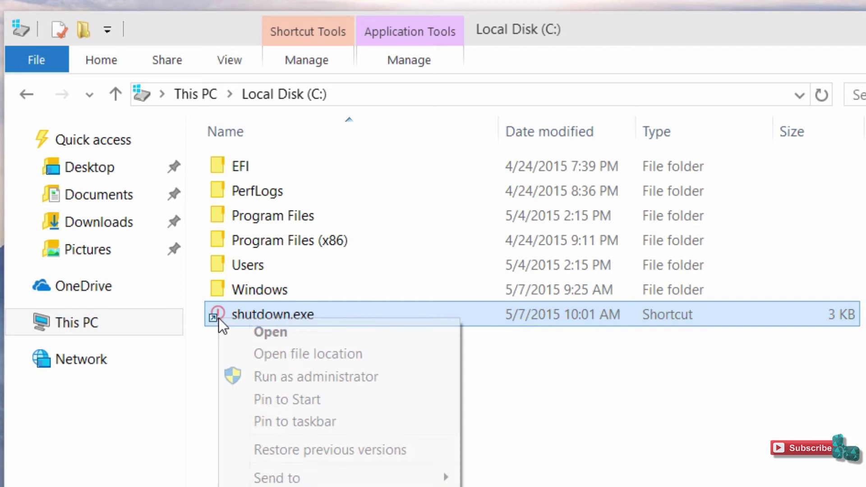
click(275, 421)
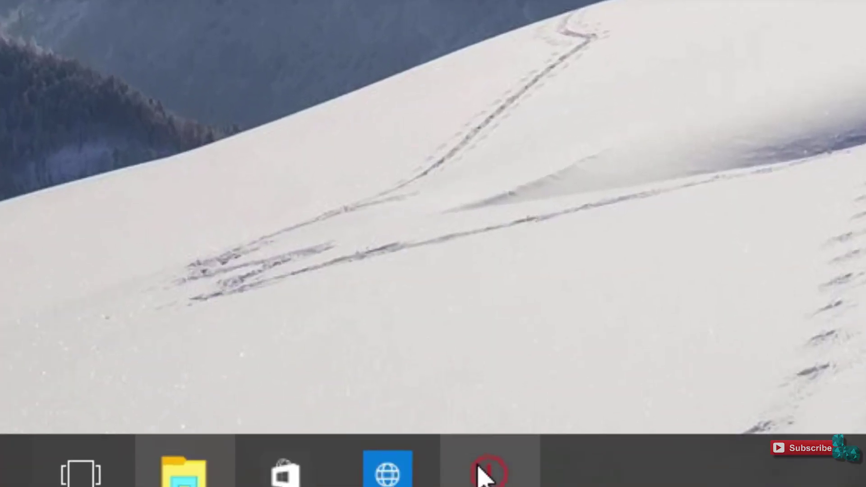
drag(484, 477, 140, 464)
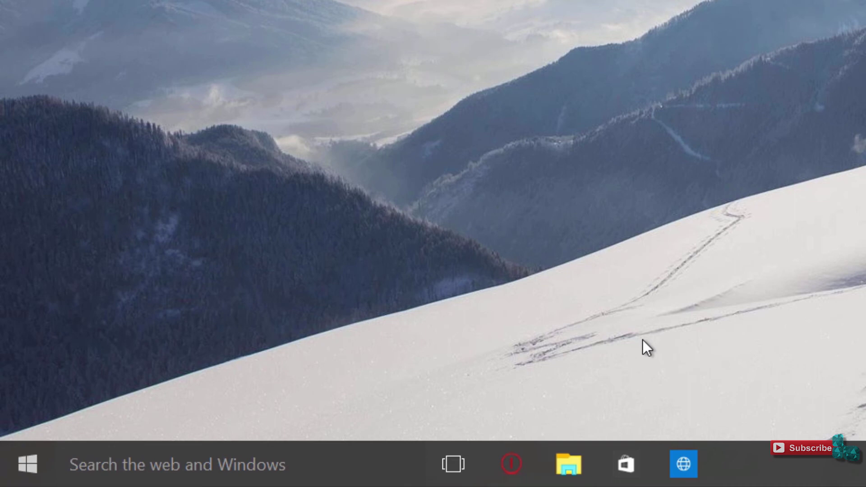
Check the Start menu's Power options, close them, then launch the taskbar power icon.
click(31, 464)
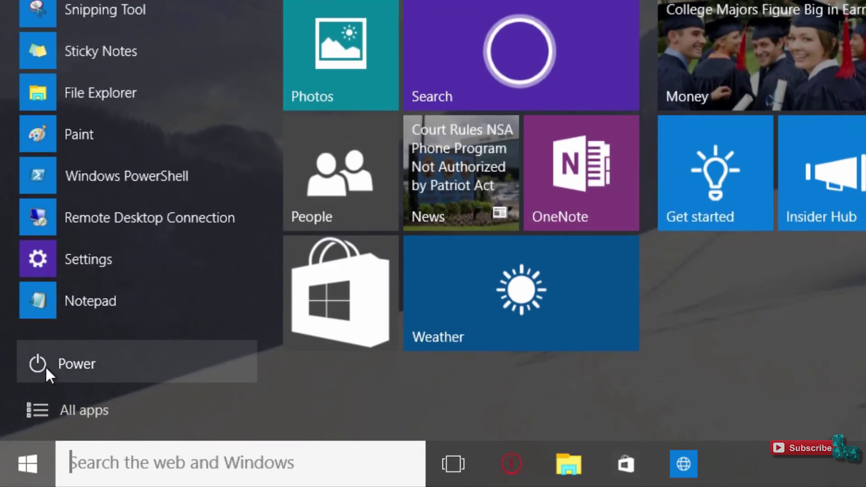
click(46, 367)
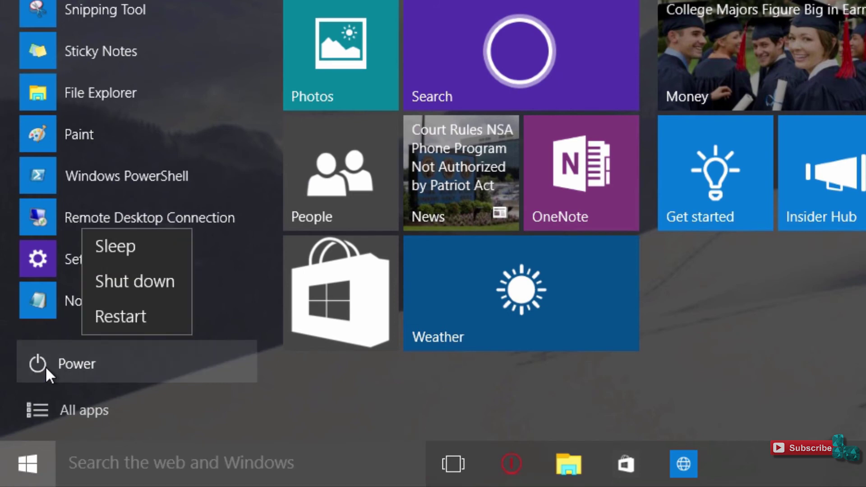
click(143, 284)
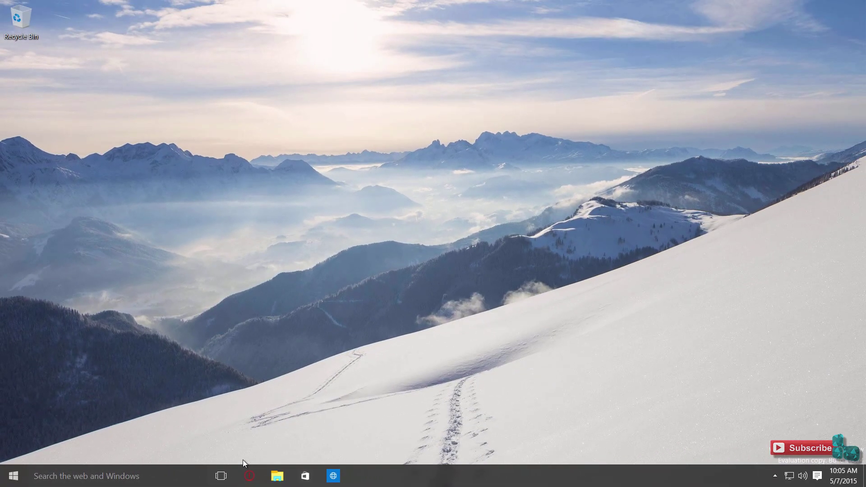
click(249, 476)
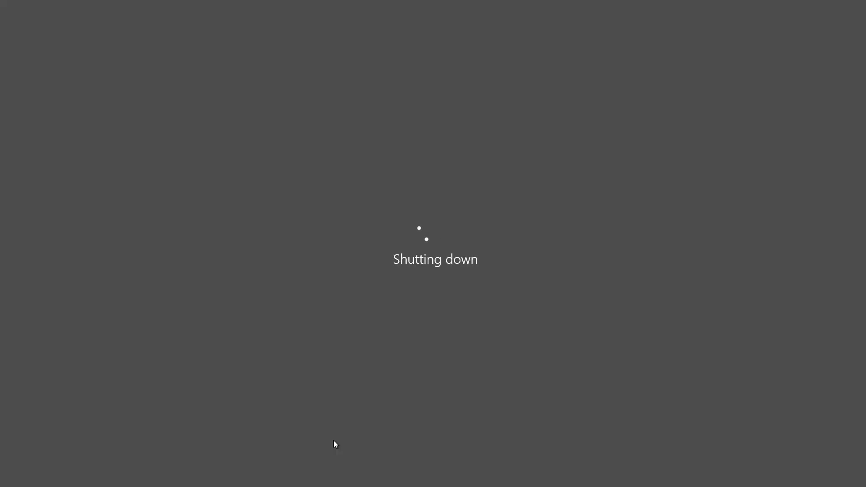